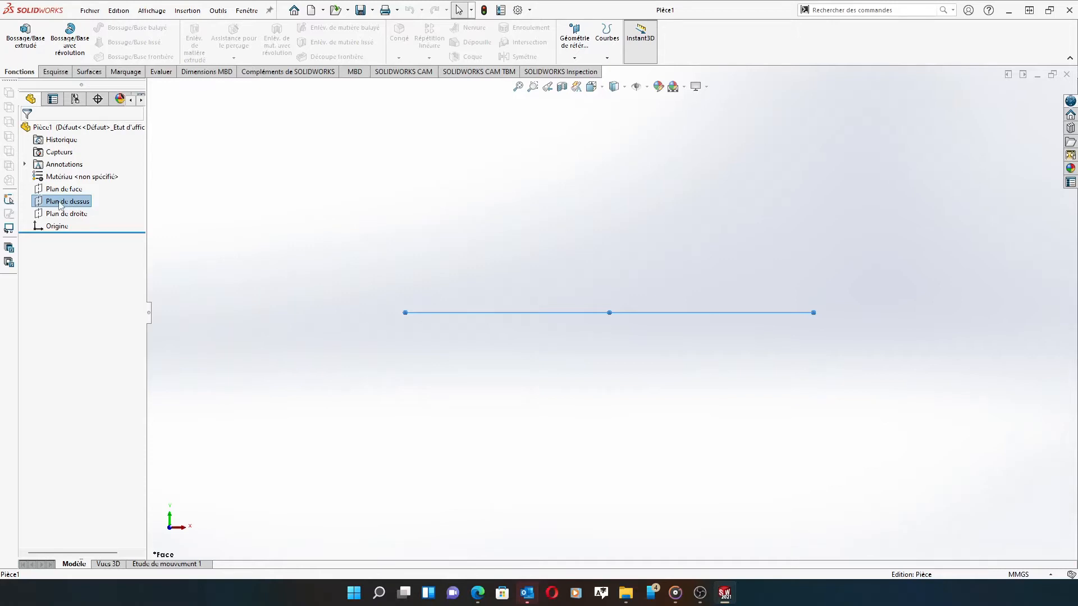
- Sketch a centre rectangle about 86 by 52 mm on the top plane (Plan de dessus), centred on the origin, and exit the sketch
right_click(60, 204)
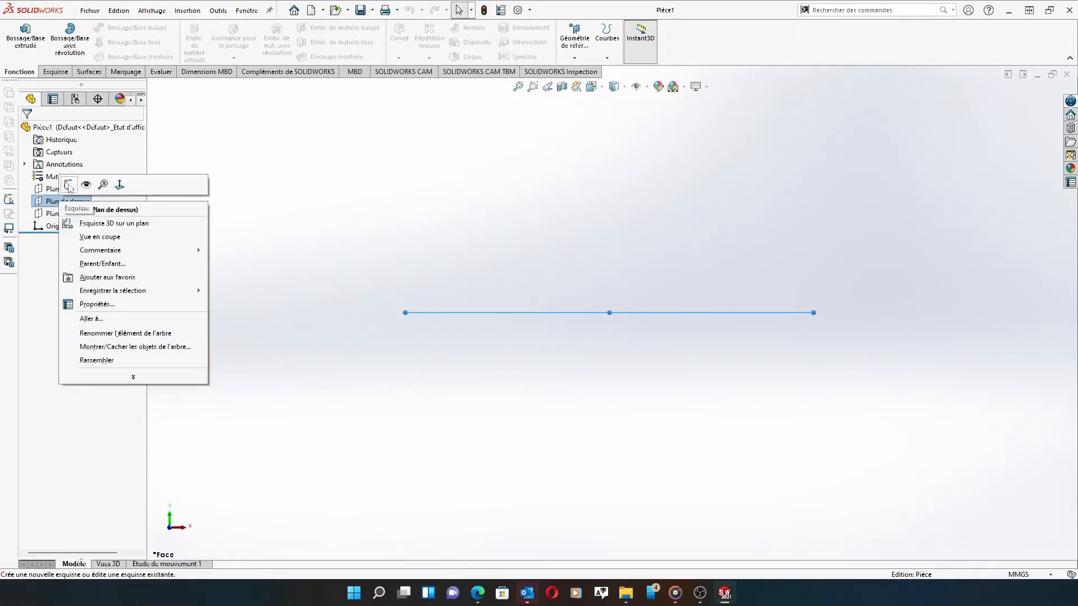
left_click(69, 186)
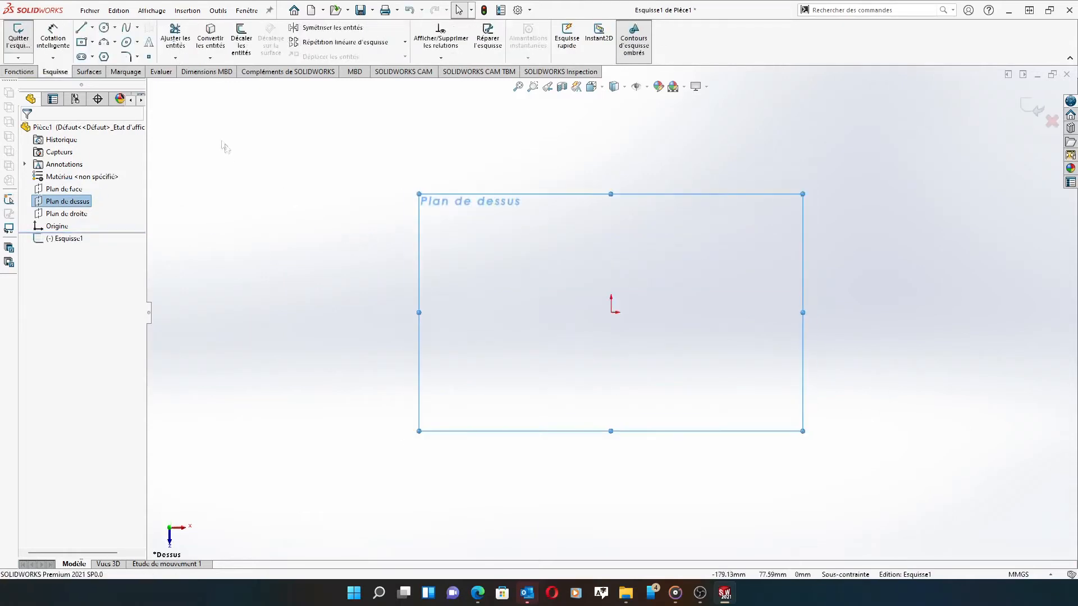
left_click(92, 42)
left_click(107, 69)
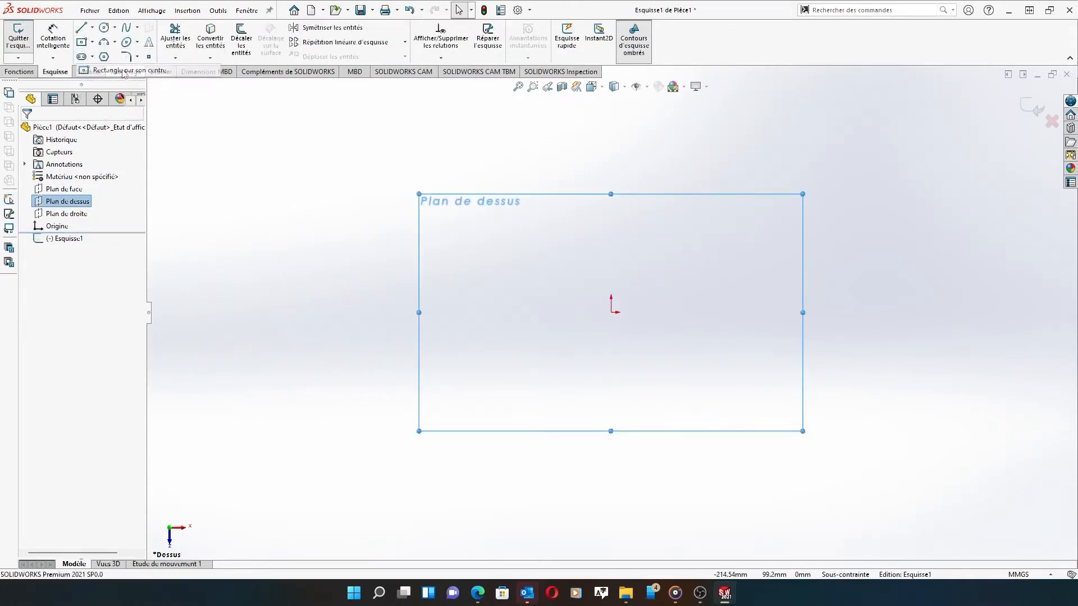
left_click(612, 313)
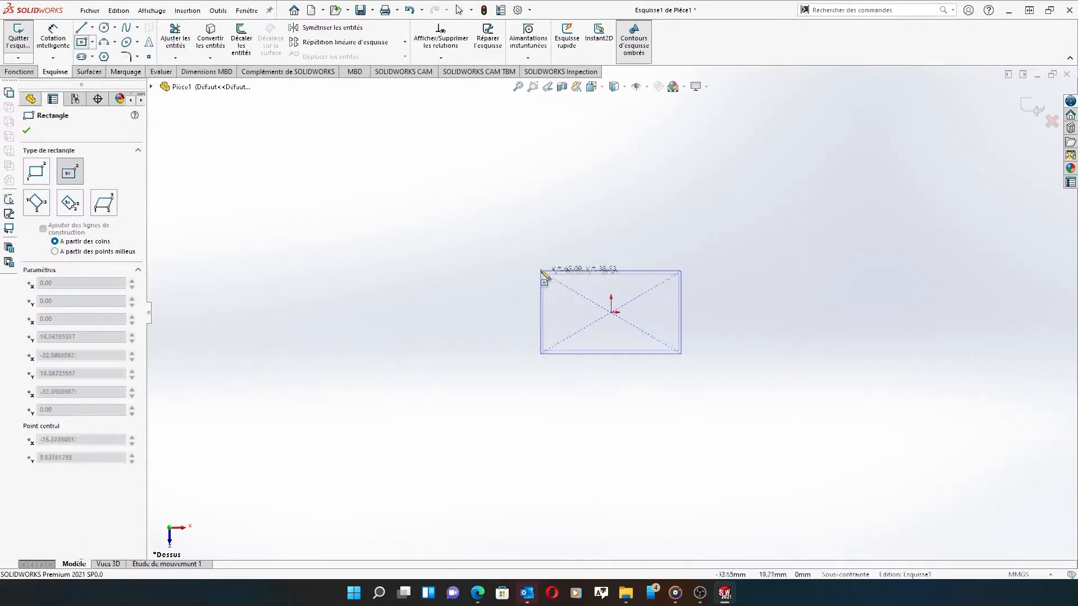
left_click(518, 256)
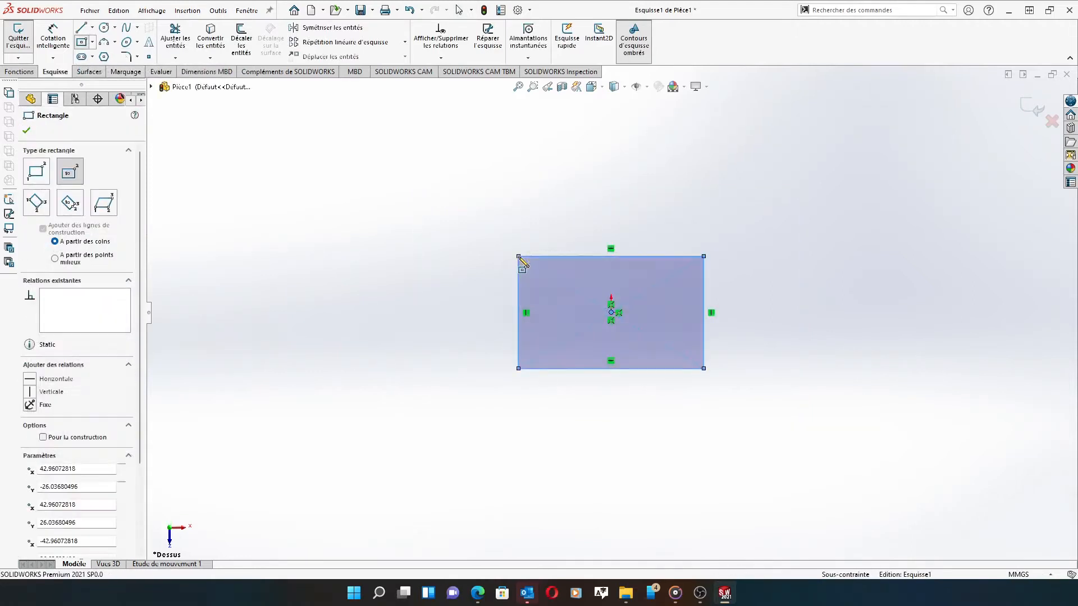
left_click(1032, 108)
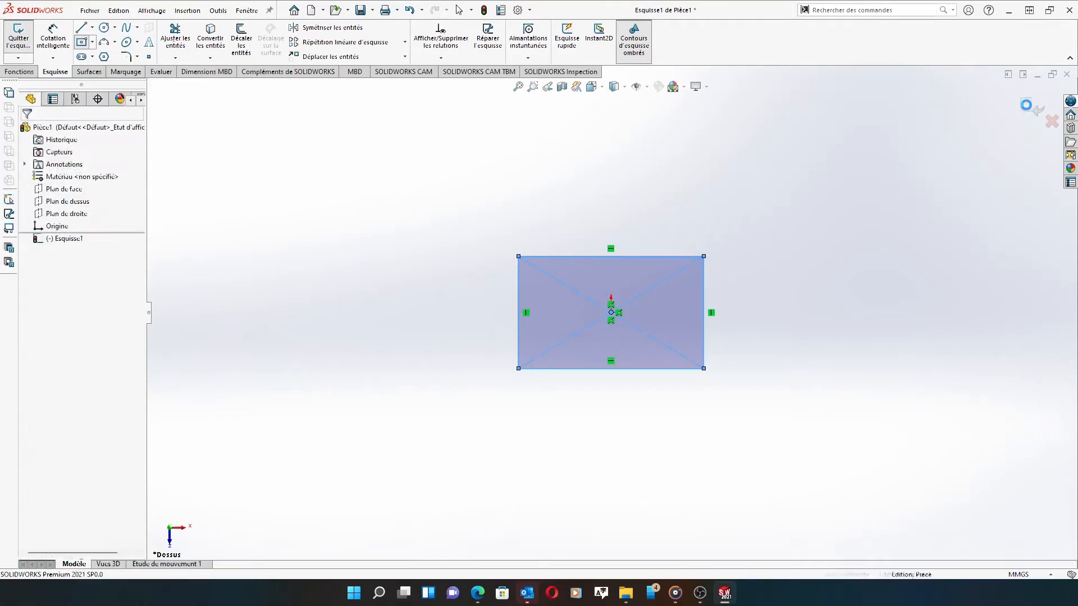
- Extrude the rectangle 43 mm downward as a blind boss with the direction reversed
middle_click_drag(459, 315, 453, 139)
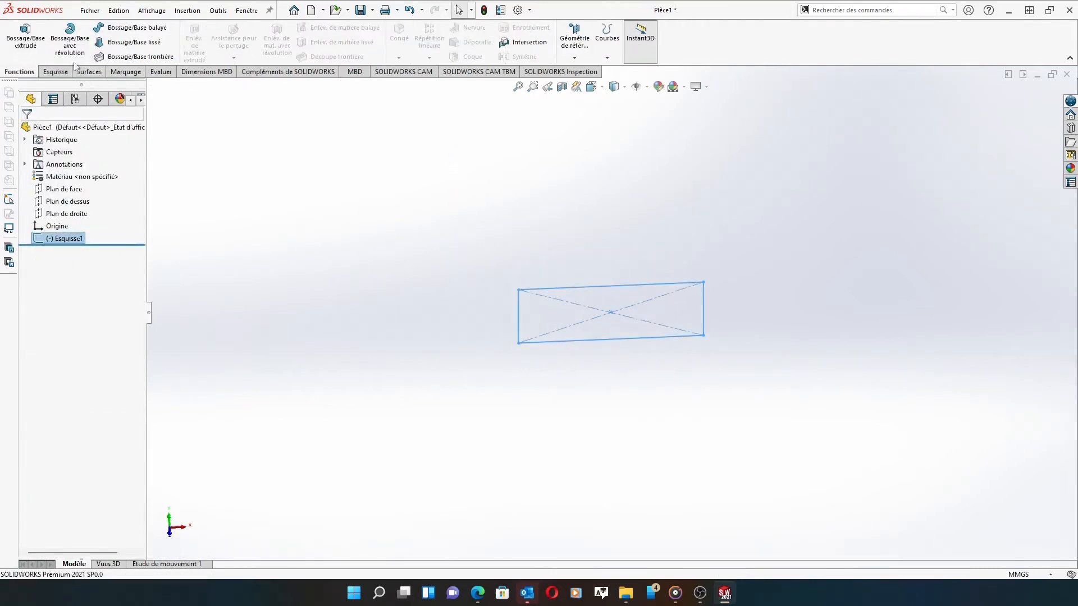
left_click(26, 39)
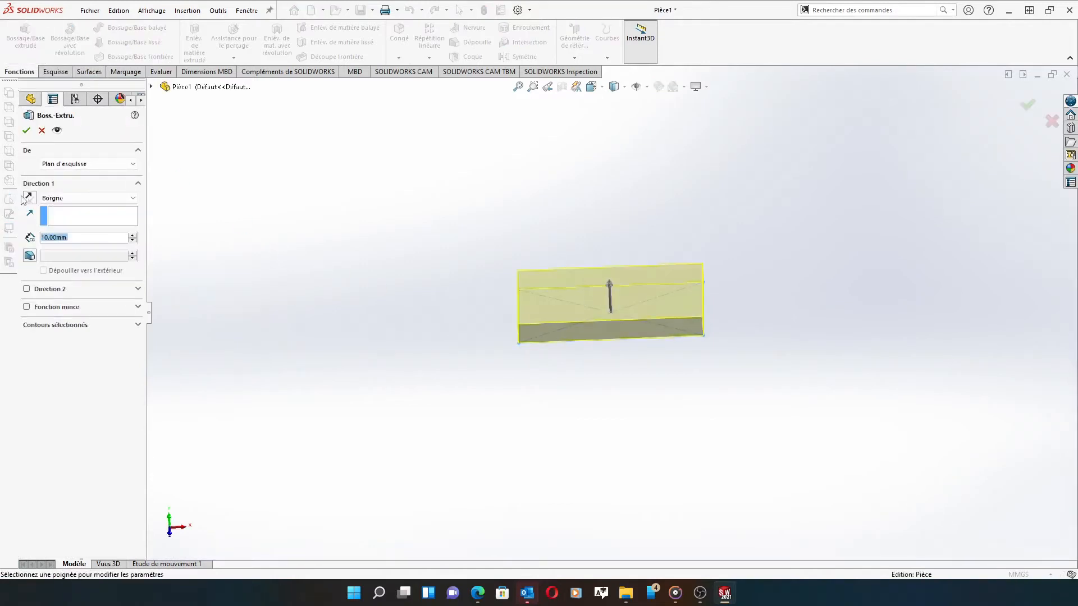
left_click(29, 198)
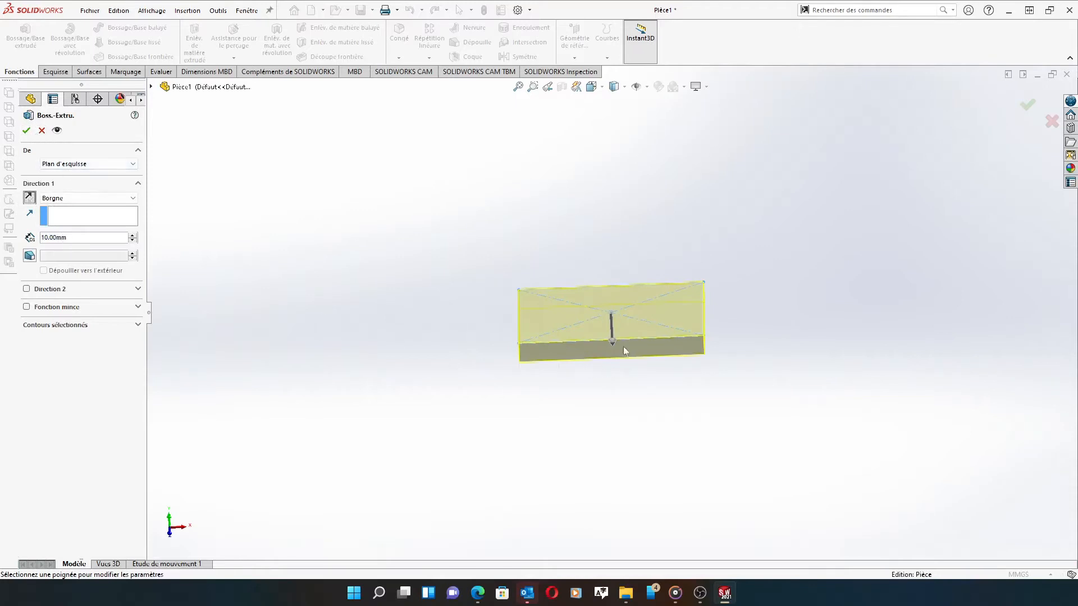
left_click_drag(621, 353, 617, 395)
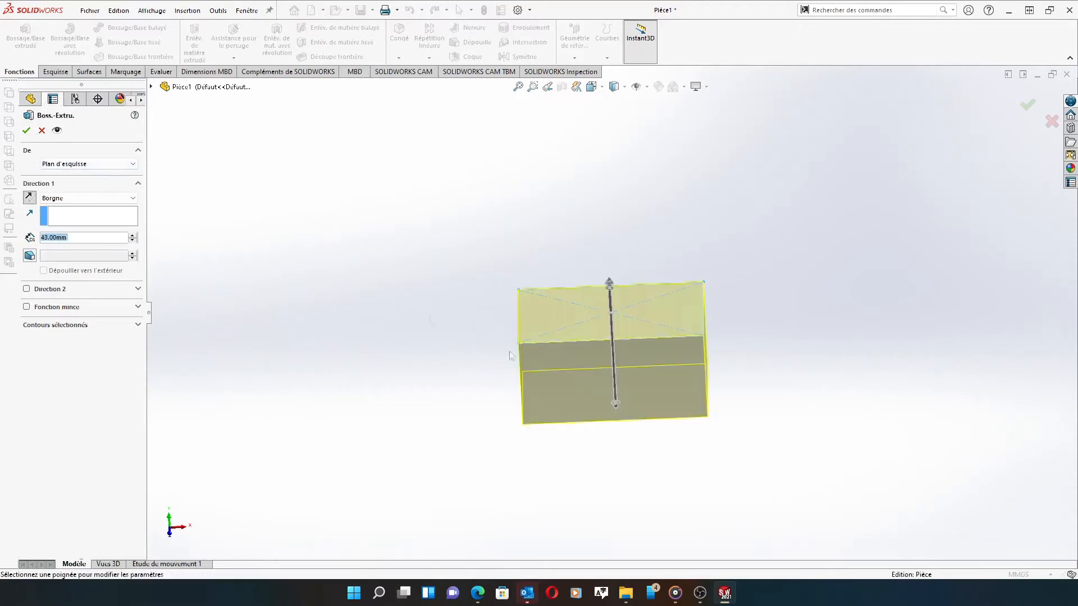
left_click(26, 130)
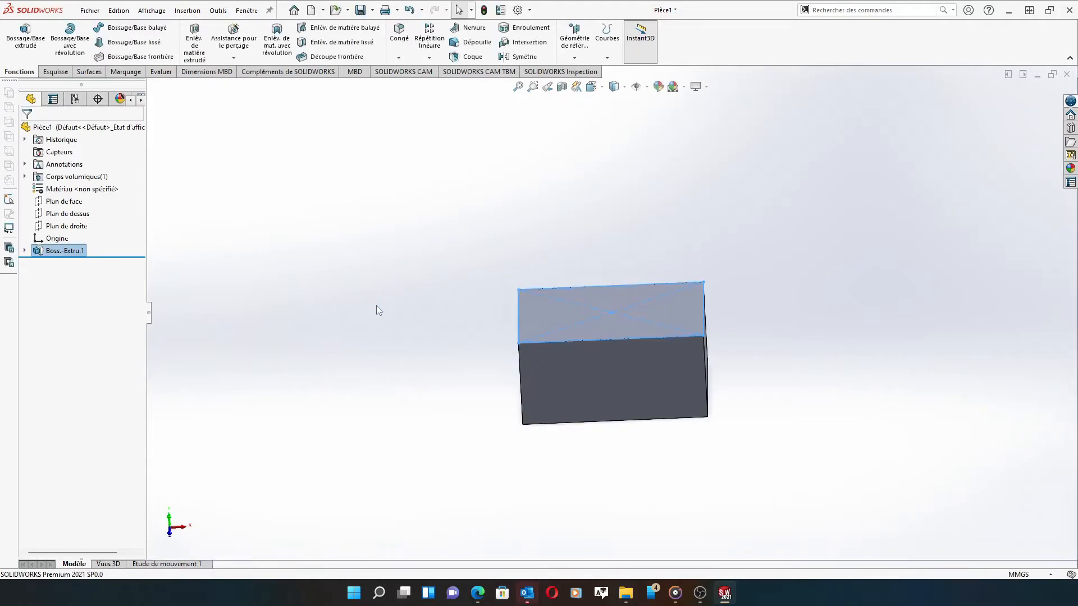
- Start a sketch on the top plane and draw a vertical centerline about 58.5 mm long beside the block's left edge
middle_click_drag(487, 262, 482, 339)
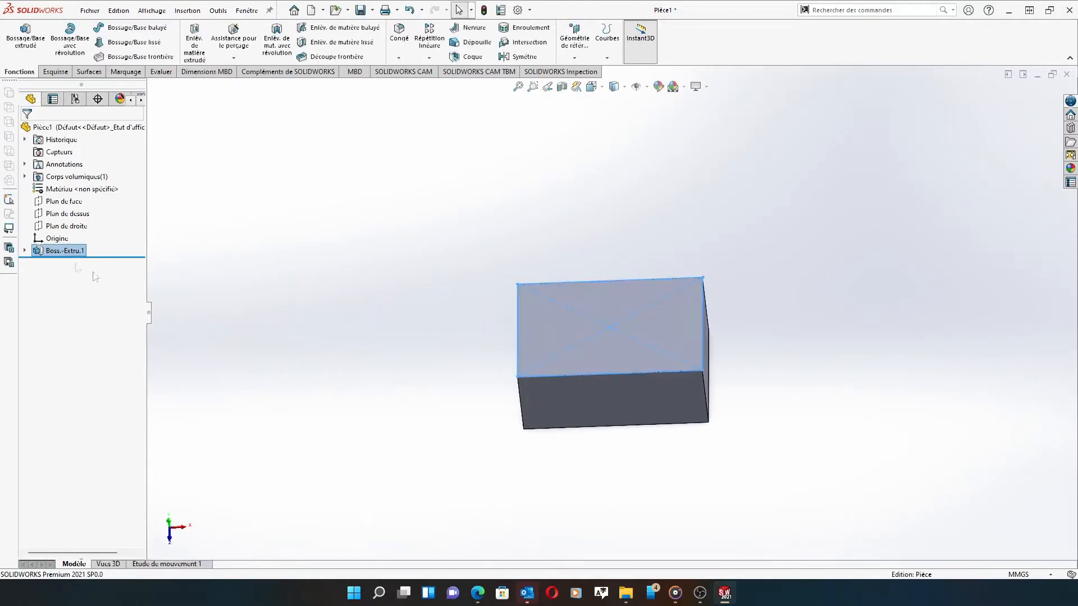
left_click(65, 215)
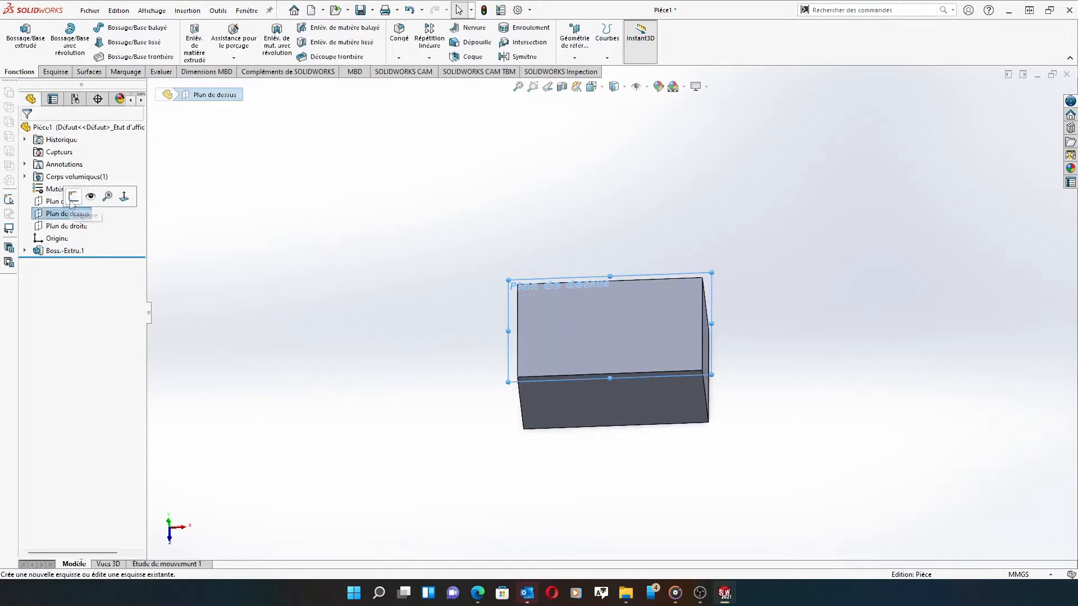
left_click(73, 198)
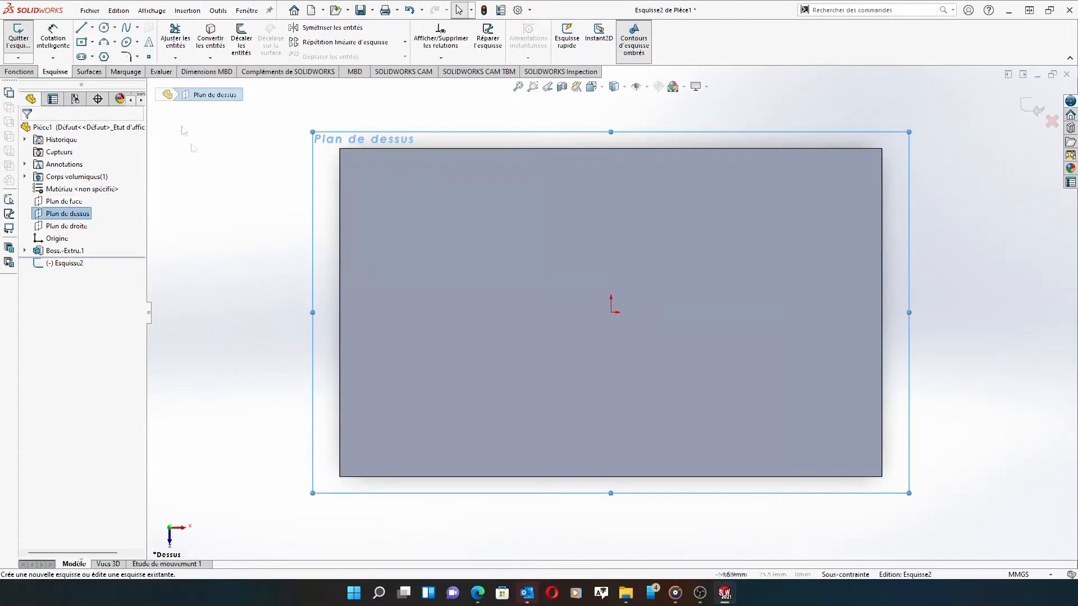
left_click(93, 28)
left_click(116, 56)
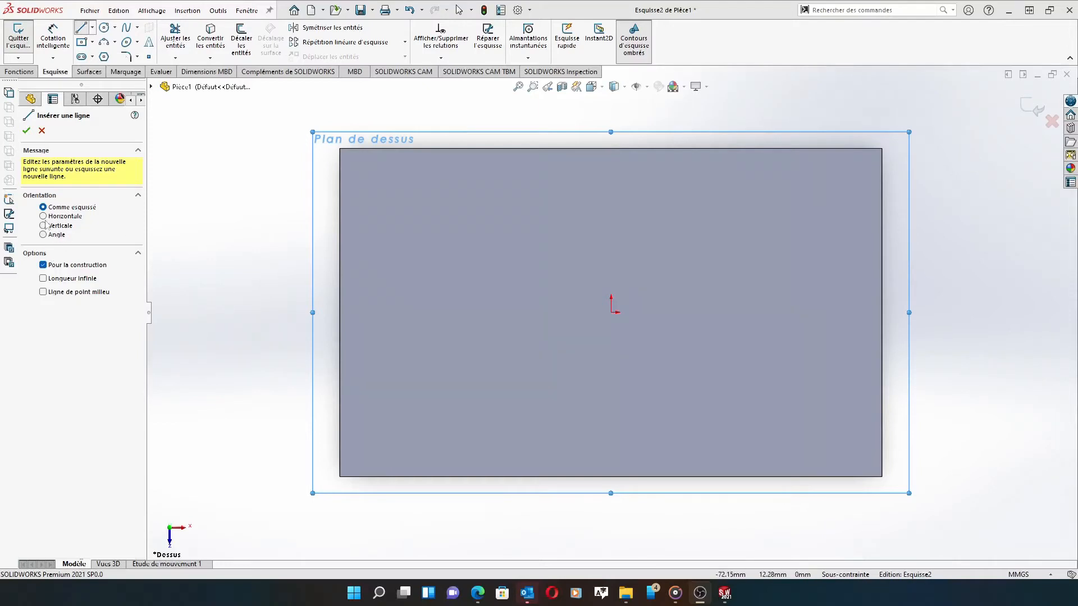
left_click(93, 28)
left_click(175, 58)
left_click(741, 4)
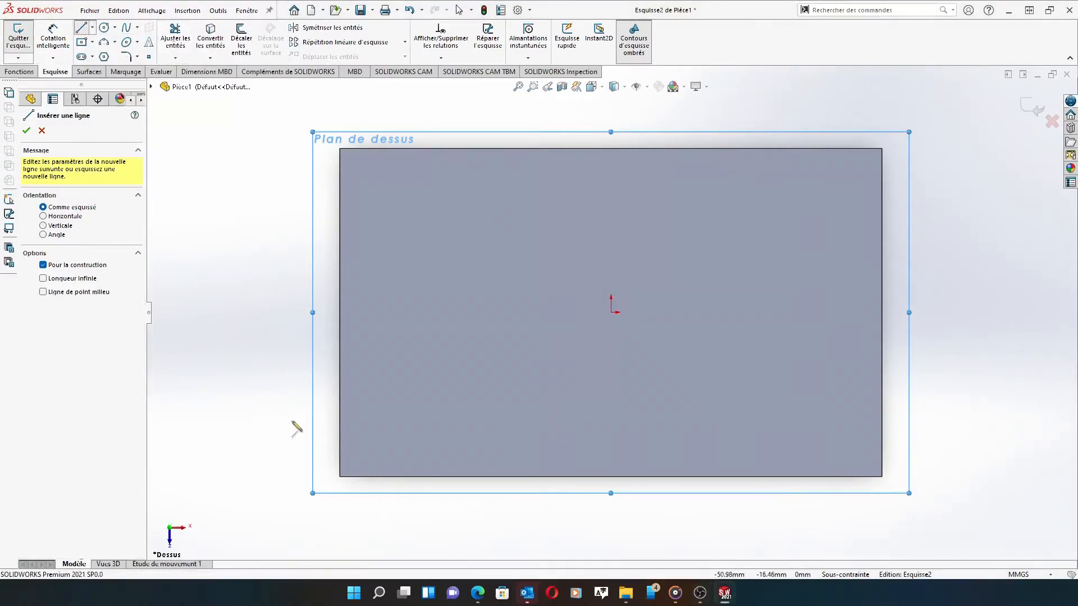
left_click(293, 487)
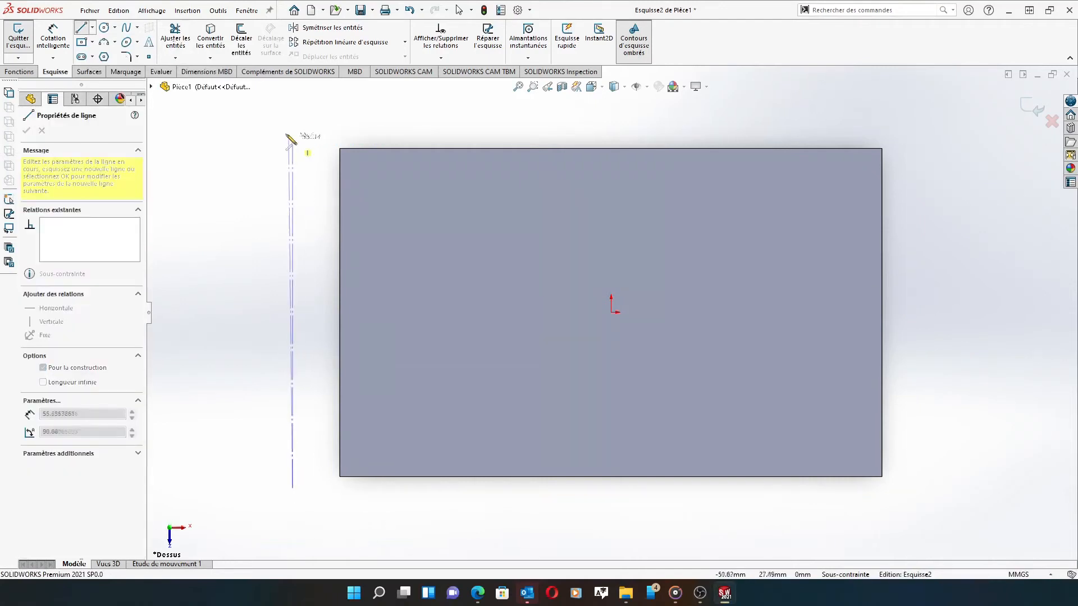
left_click(292, 118)
right_click(270, 153)
left_click(293, 172)
key("Escape")
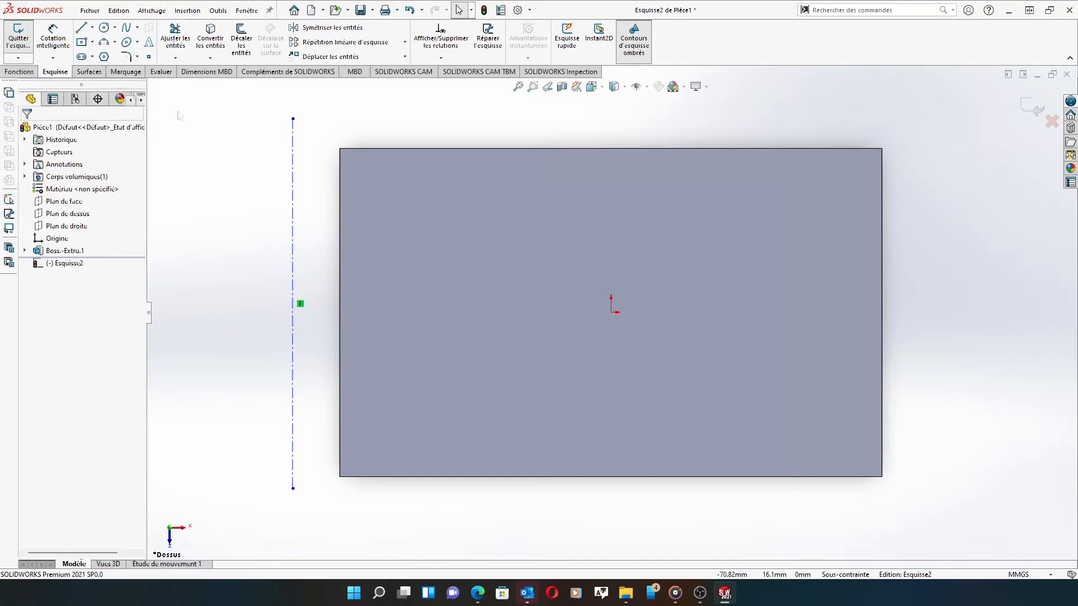
- Dimension the centerline 10 mm from the block's left edge and exit the sketch
left_click(52, 38)
left_click(296, 251)
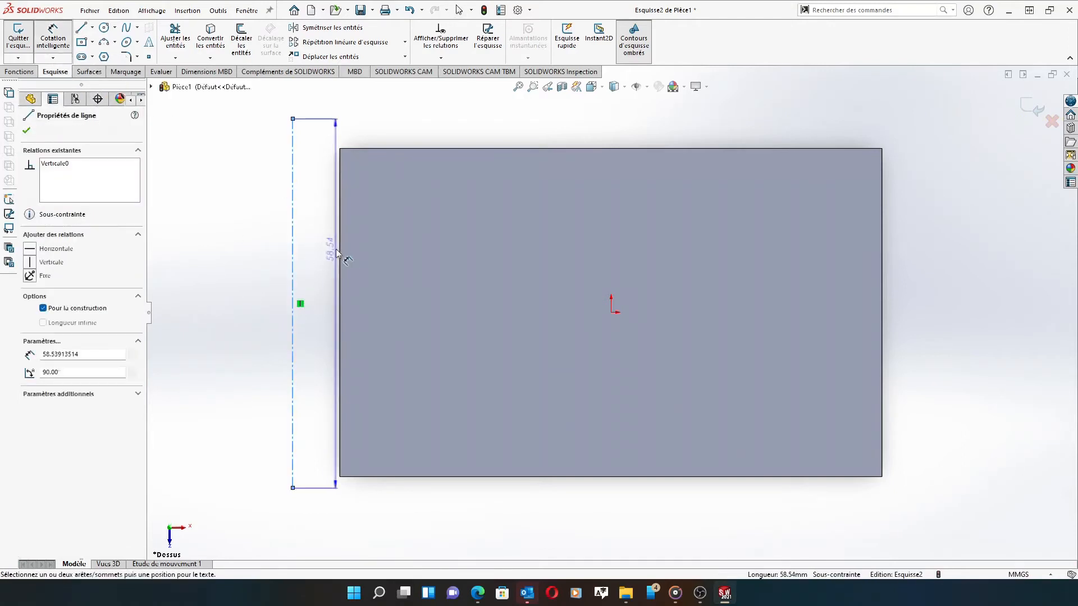
left_click(340, 250)
left_click(315, 225)
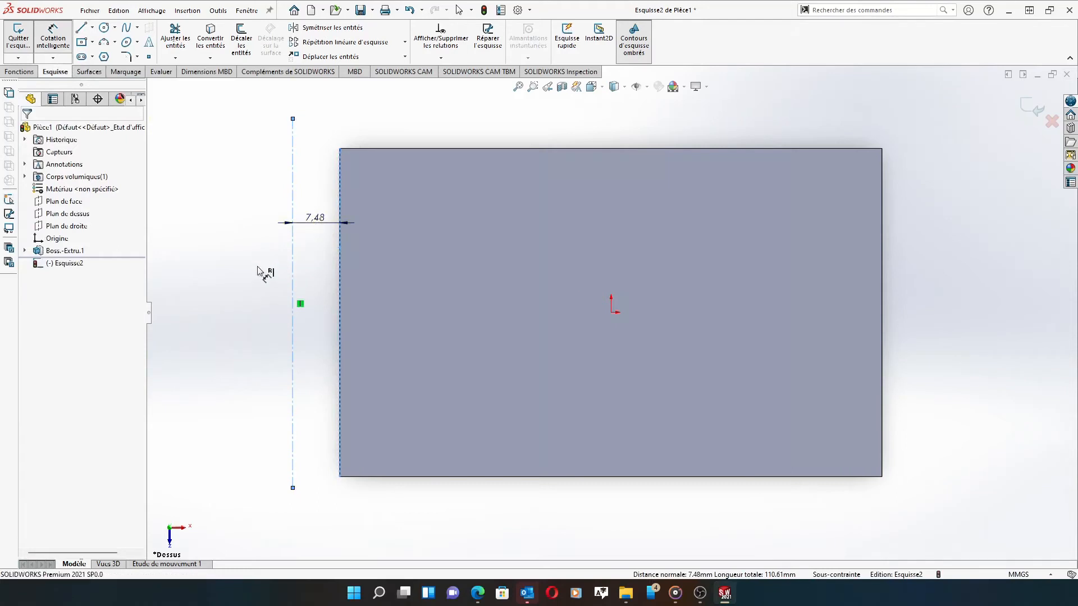
type("10")
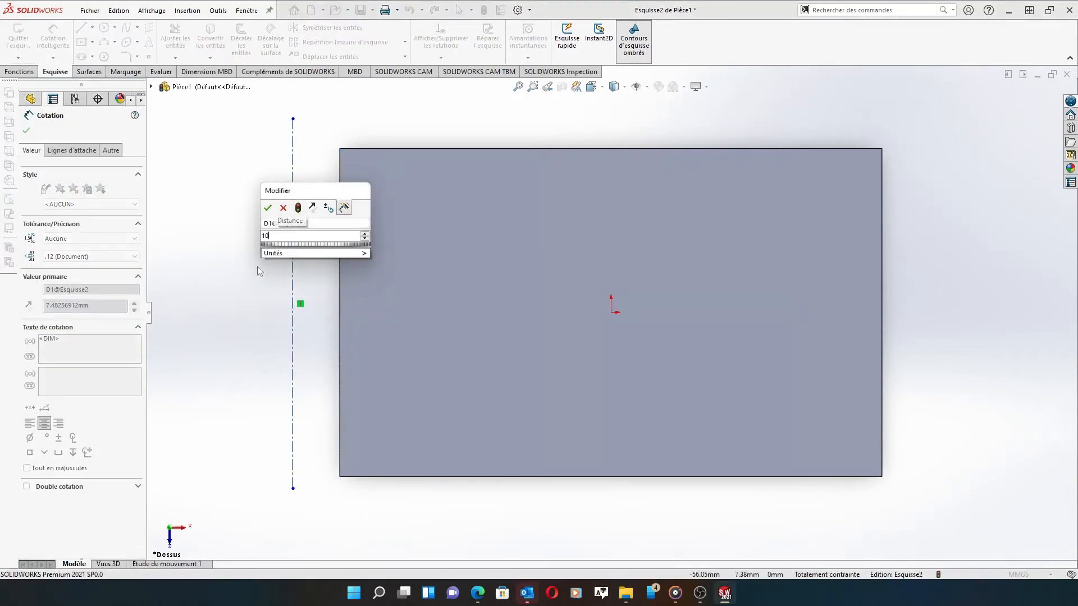
key("Return")
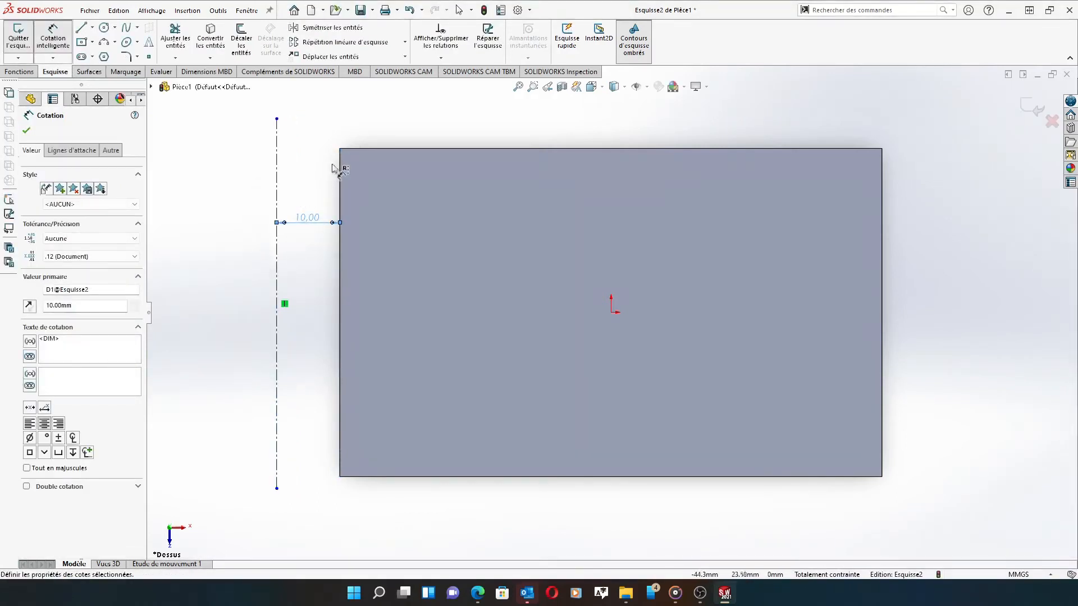
left_click(27, 131)
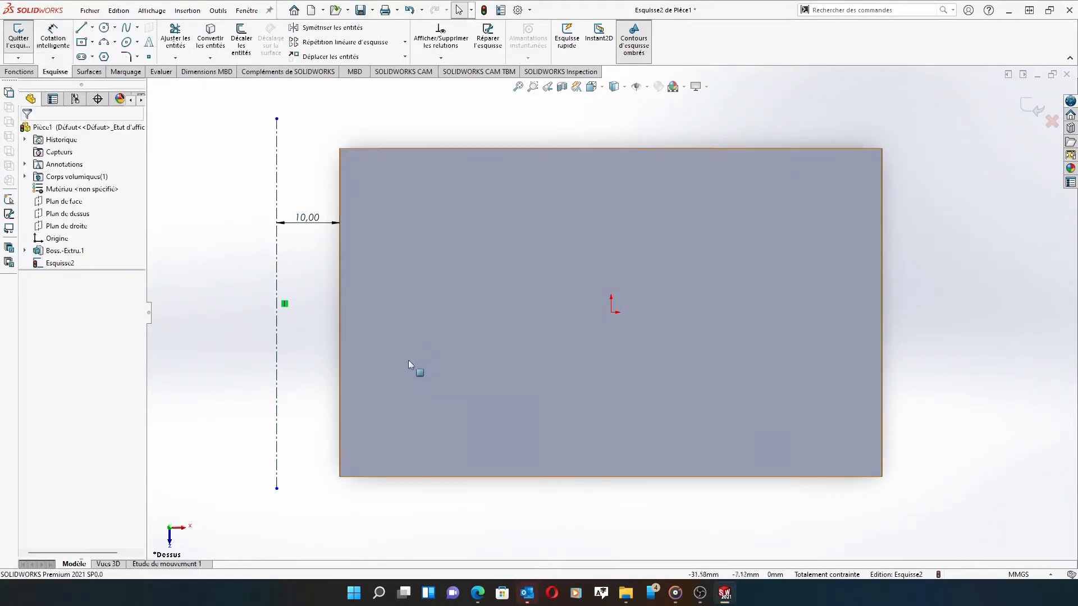
left_click(1032, 112)
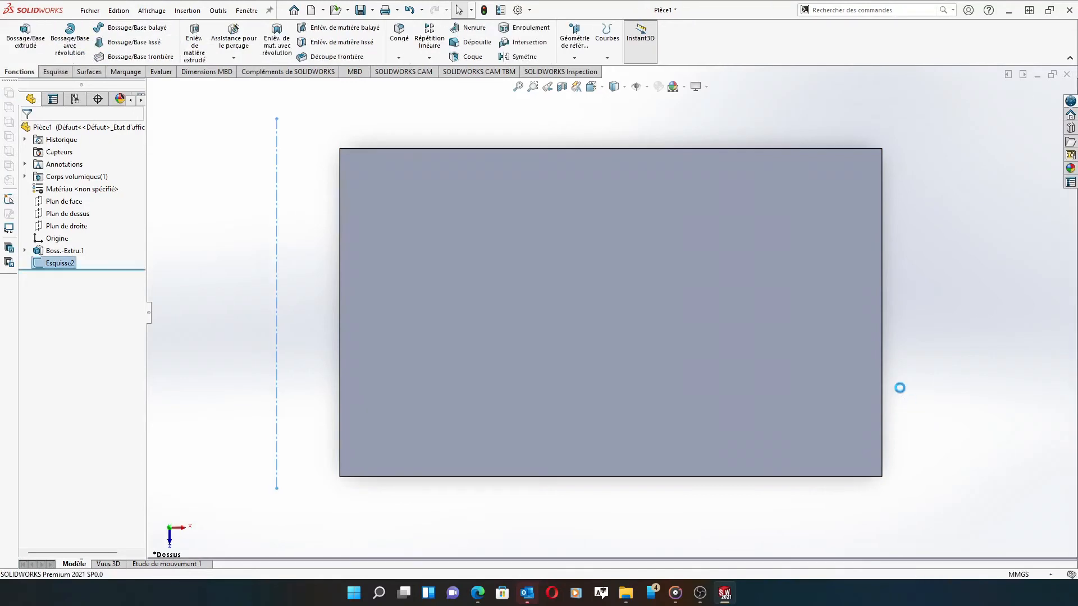
- Start a reference plane with Plan de dessus as first reference and the sketched centerline as second reference
middle_click_drag(208, 309, 261, 168)
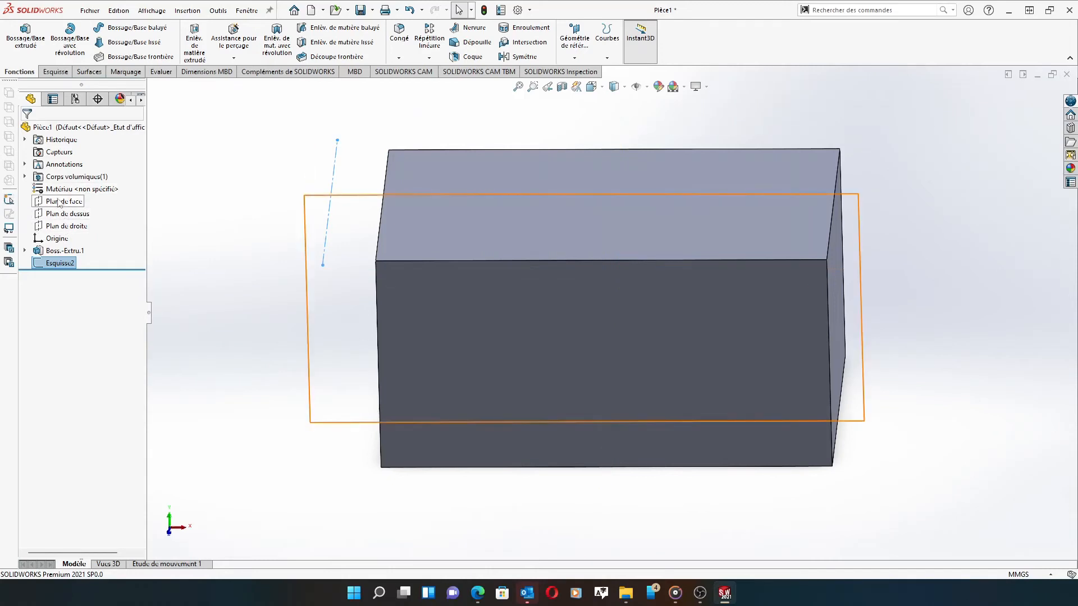
left_click(63, 214)
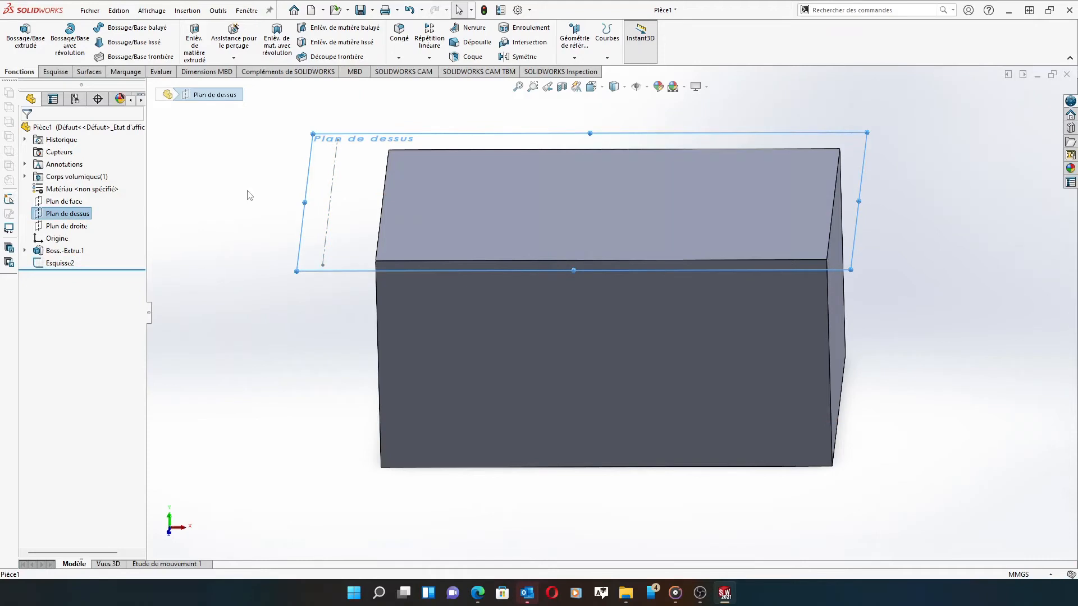
left_click(581, 47)
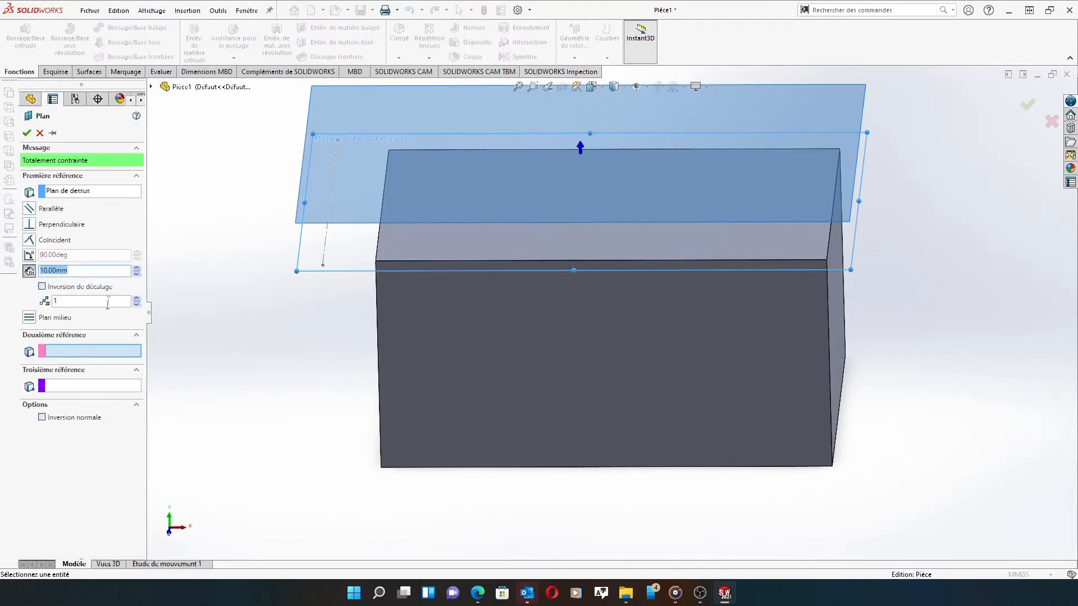
left_click(89, 351)
left_click(325, 245)
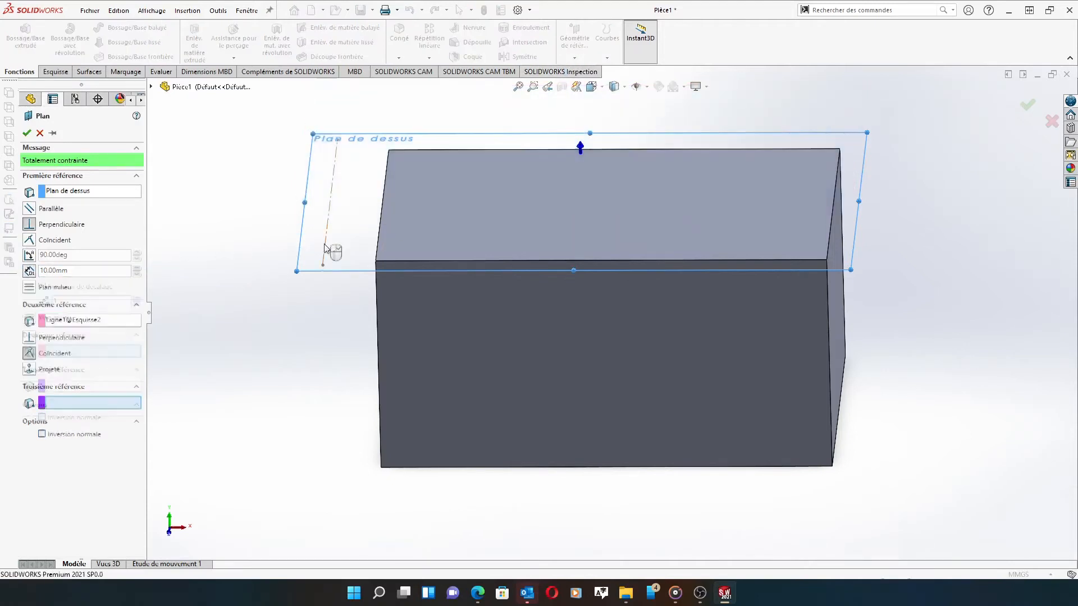
scroll(329, 305, "up", 4)
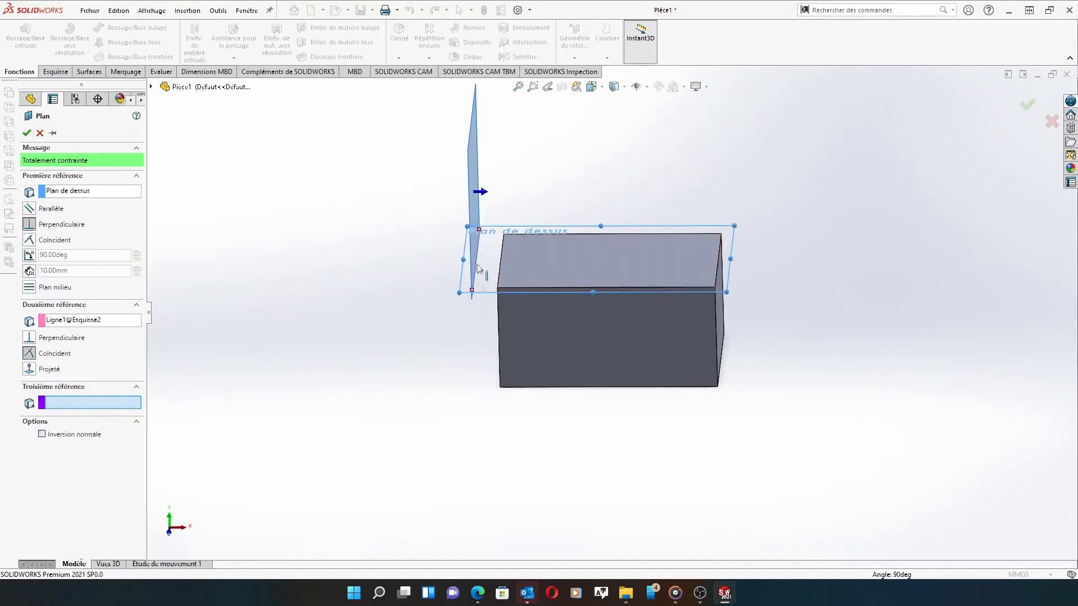
- Define the new plane by an angle of 45 degrees to the top plane
left_click(29, 255)
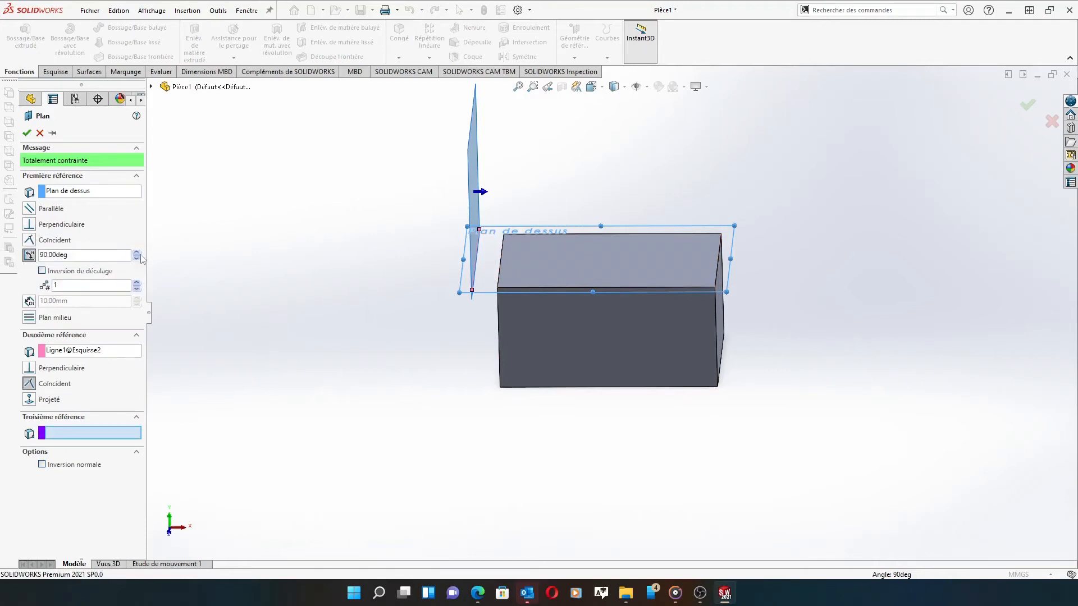
left_click(87, 256)
type("45")
key("Return")
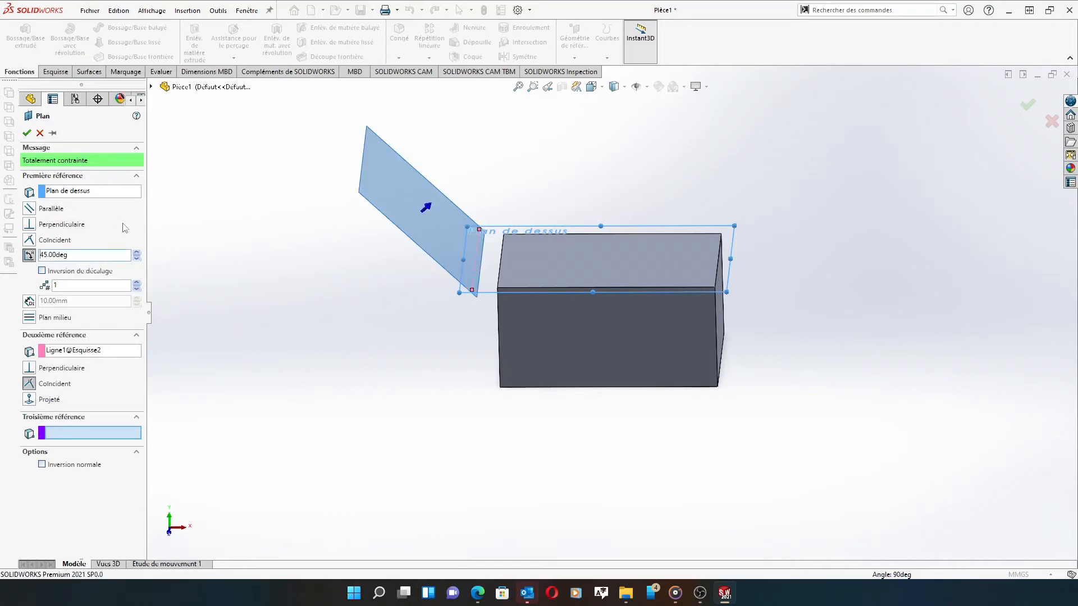
- Adjust the new plane's angle to 135 degrees so it tilts over the block
left_click(29, 257)
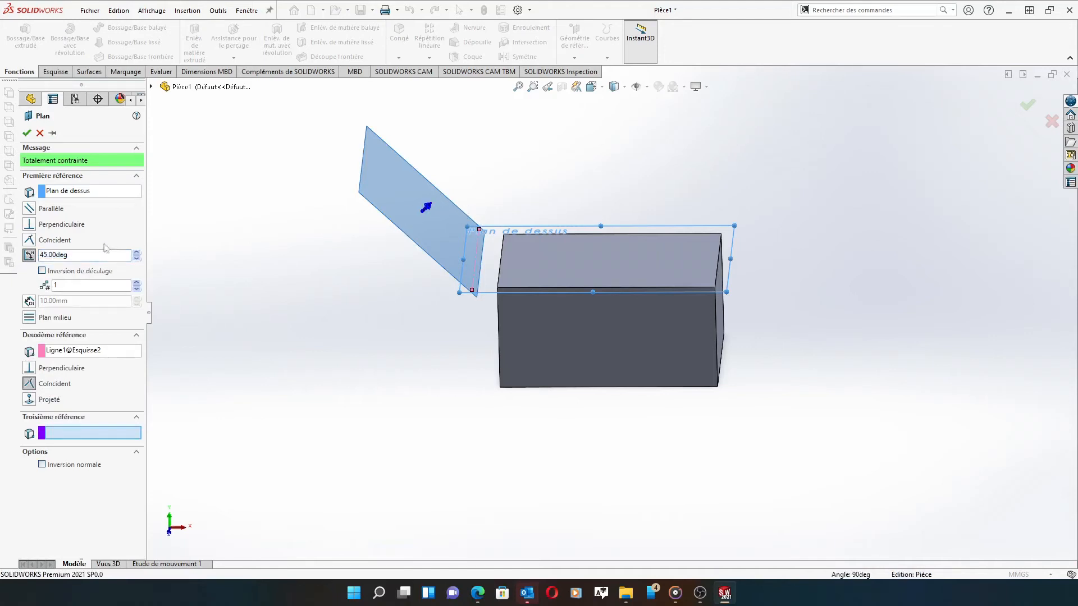
left_click(137, 259)
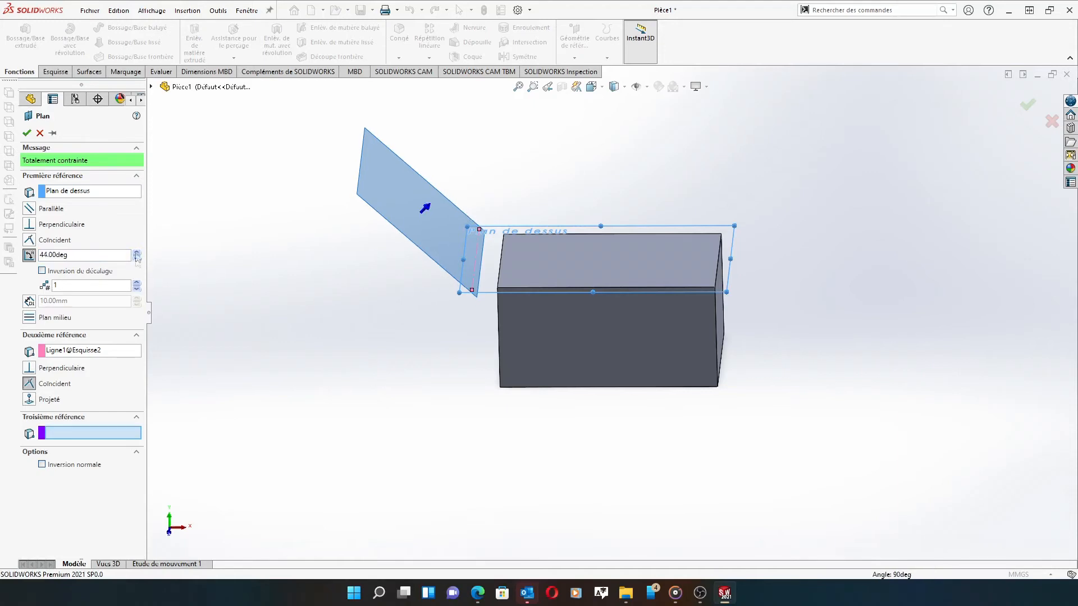
left_click(136, 253)
left_click(136, 253)
left_click_drag(137, 253, 140, 254)
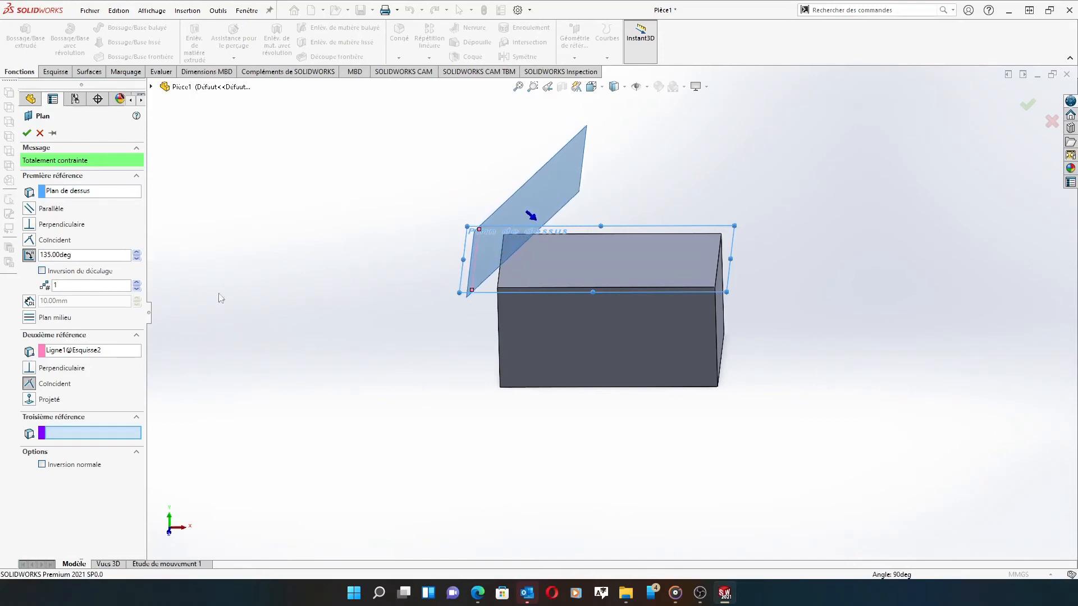
middle_click_drag(358, 321, 360, 257)
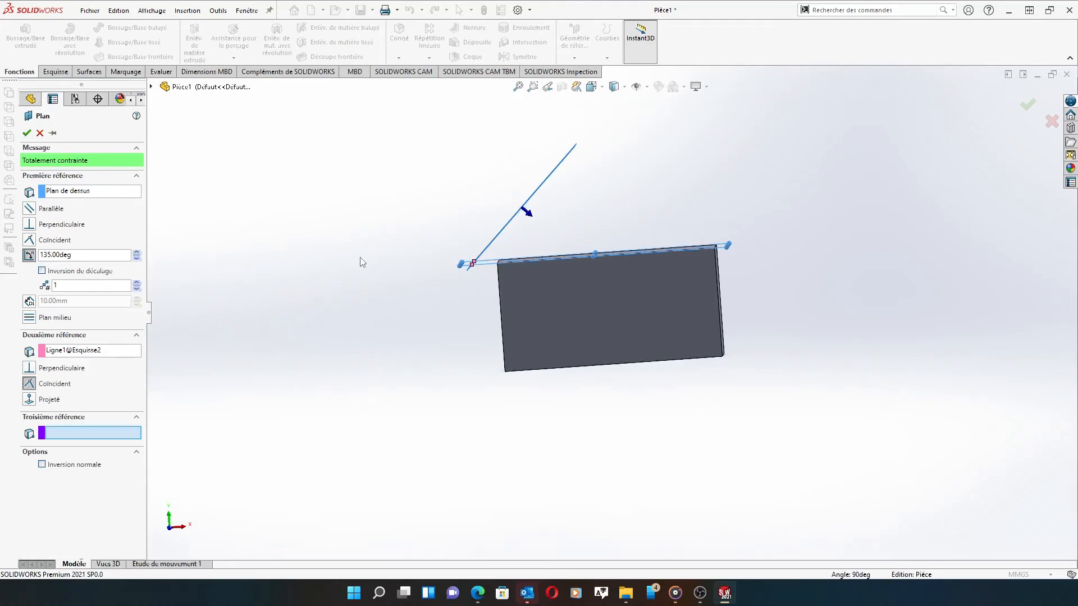
- Accept the 135-degree reference plane and start a new sketch on it
left_click(27, 133)
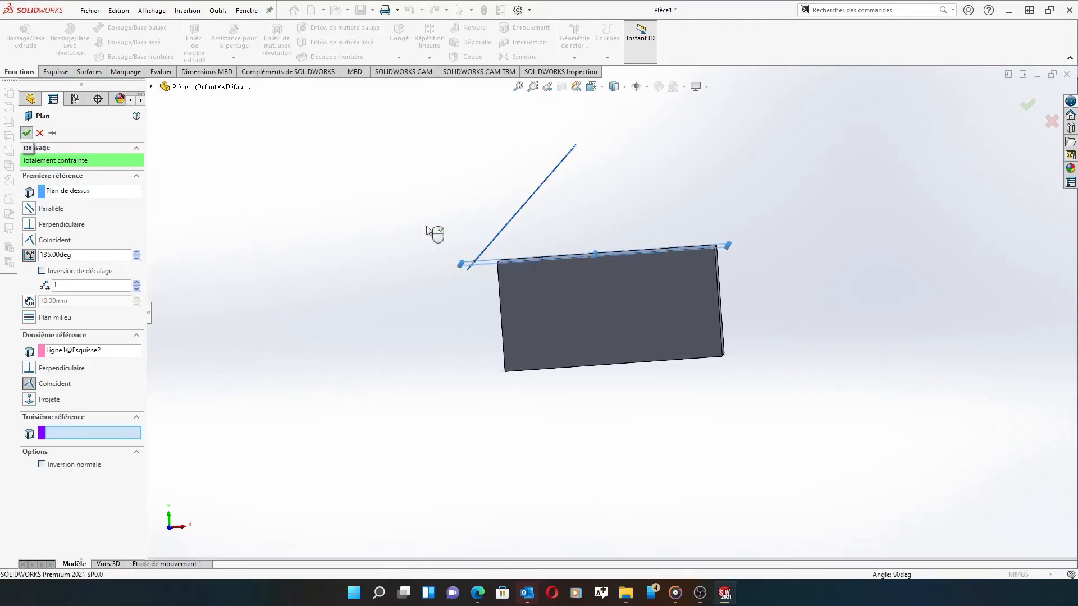
mouse_move(421, 231)
middle_mouse_down()
mouse_move(468, 256)
mouse_move(474, 212)
mouse_move(416, 224)
mouse_move(436, 245)
middle_mouse_up()
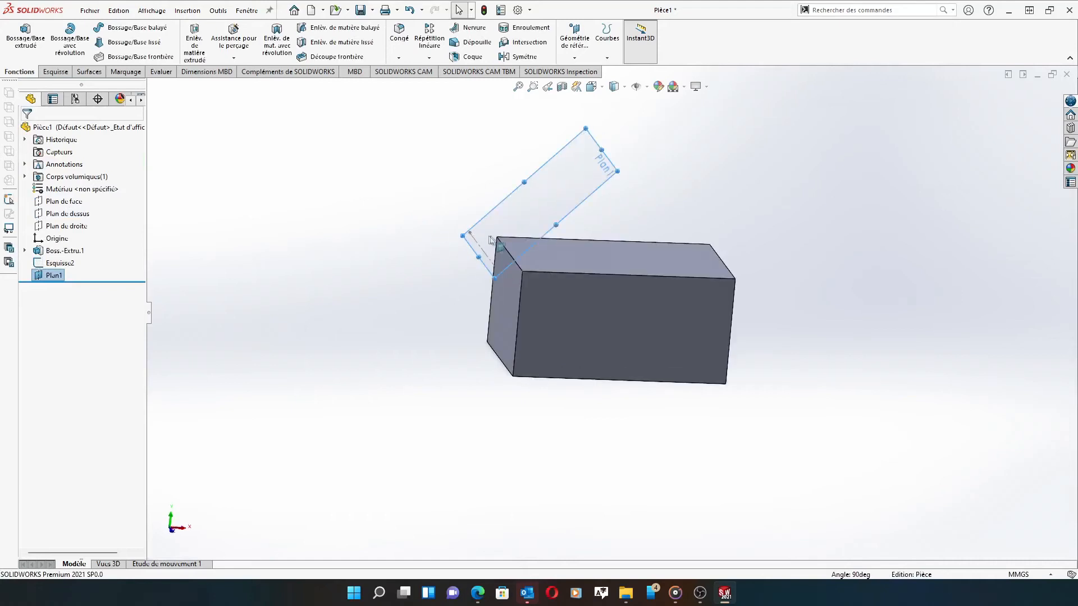
left_click(47, 278)
left_click(56, 263)
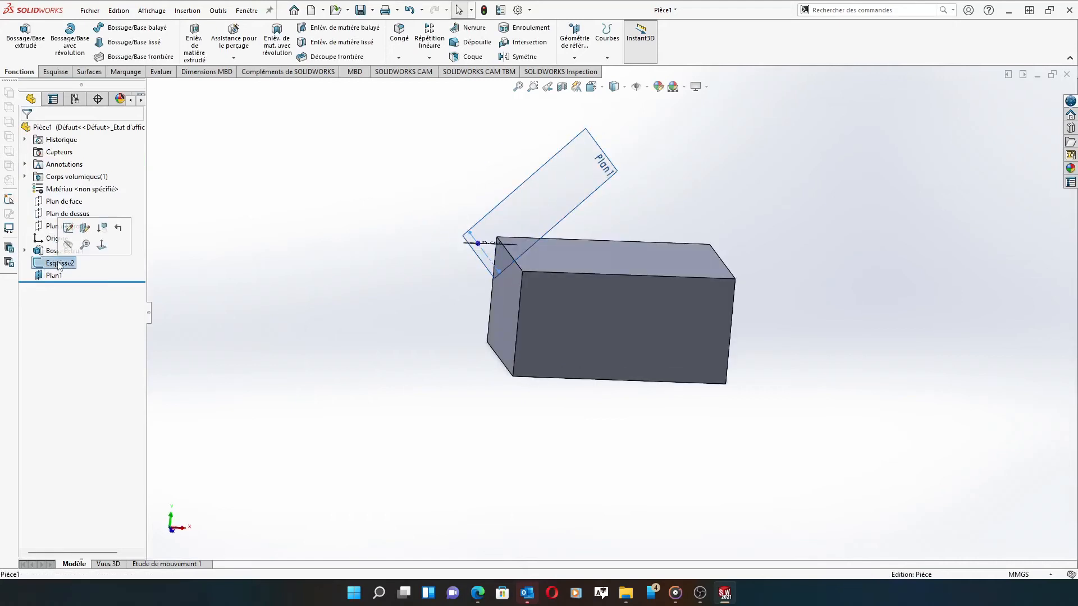
left_click(51, 276)
left_click(87, 261)
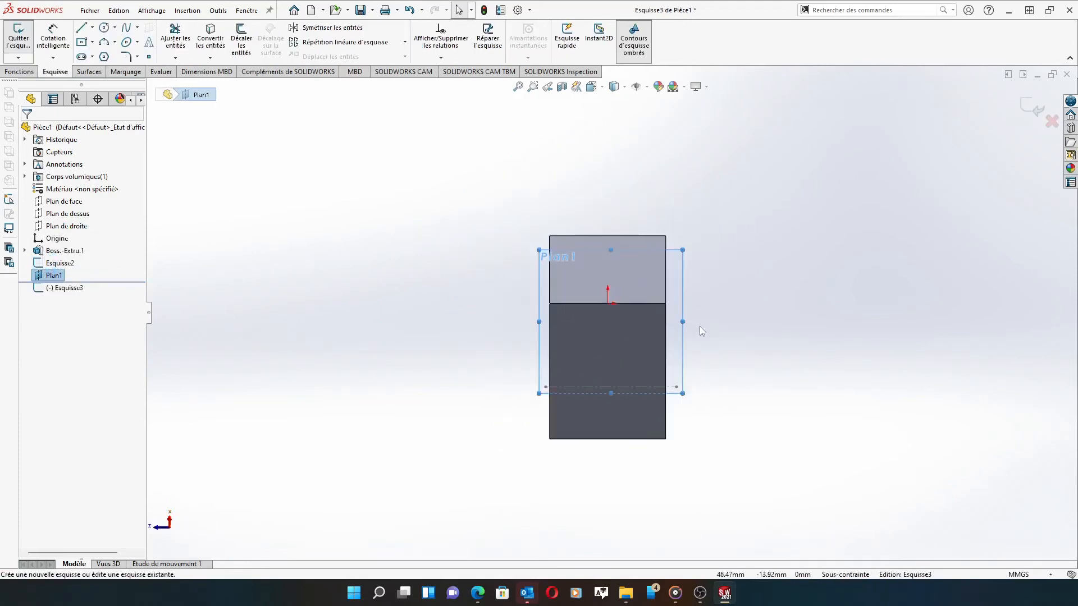
- Sketch a corner rectangle about 52 by 44 mm on the angled plane, spanning the block's width, and exit the sketch
scroll(594, 312, "down", 2)
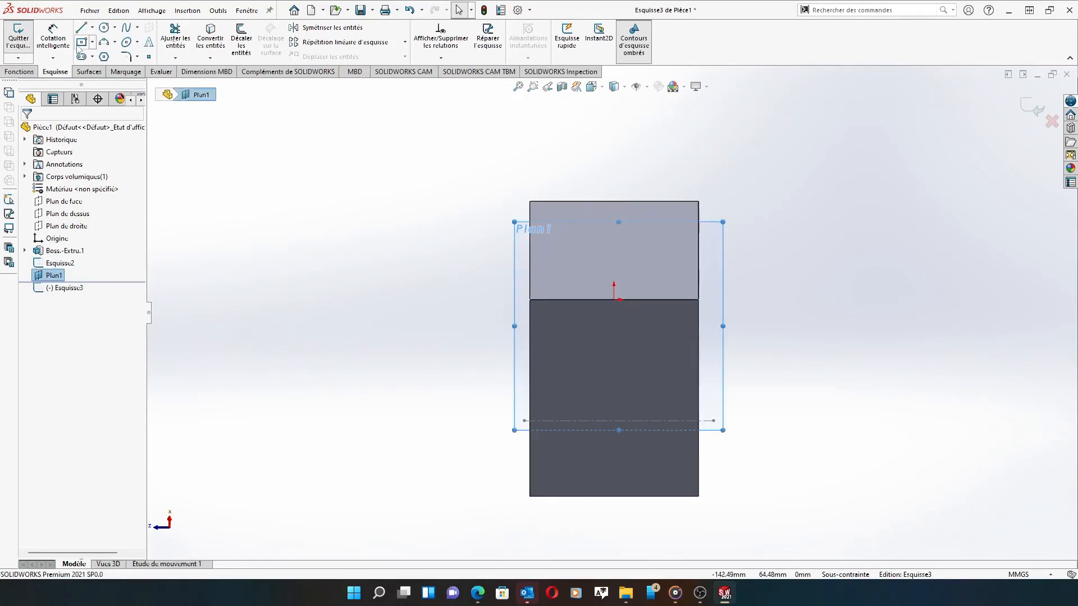
left_click(92, 42)
left_click(121, 53)
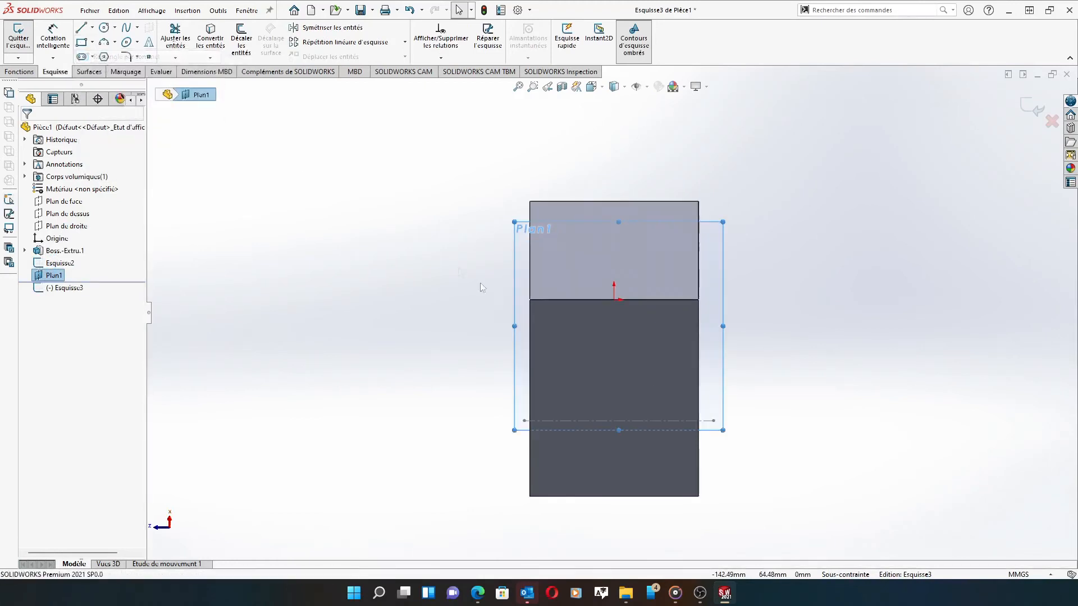
left_click(530, 251)
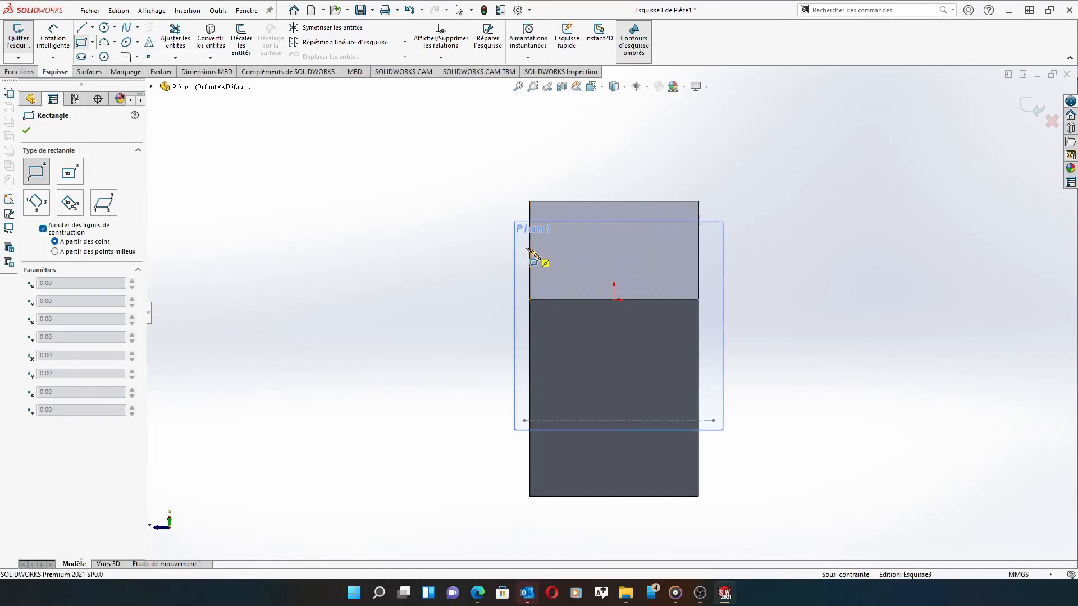
left_click(699, 393)
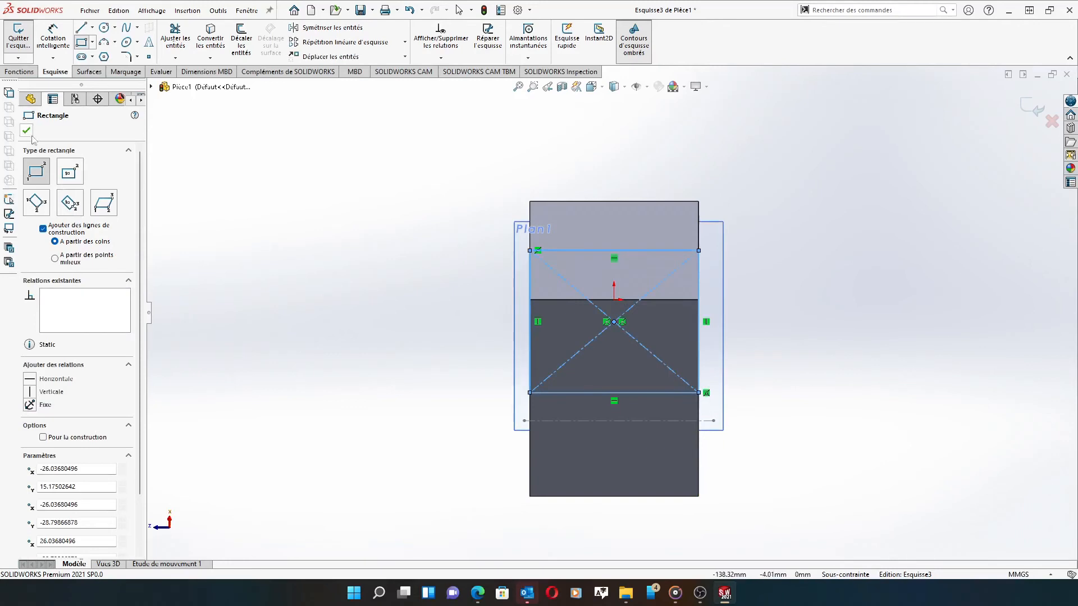
key("Escape")
left_click(1032, 108)
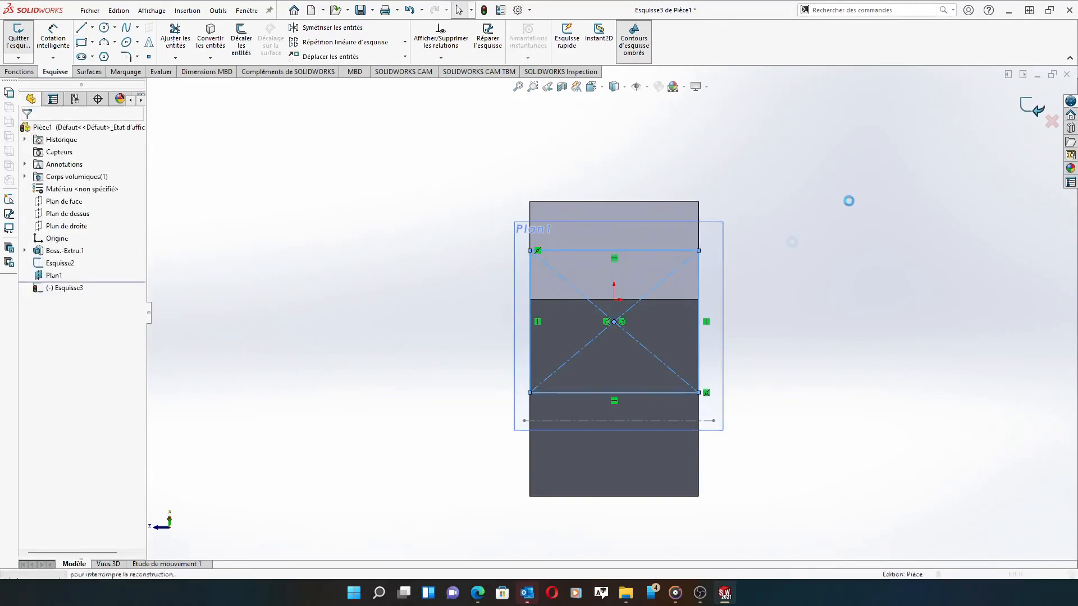
- Cut-extrude the rectangle into the block with a reversed blind direction and a depth of 56 mm
middle_click_drag(808, 383, 690, 348)
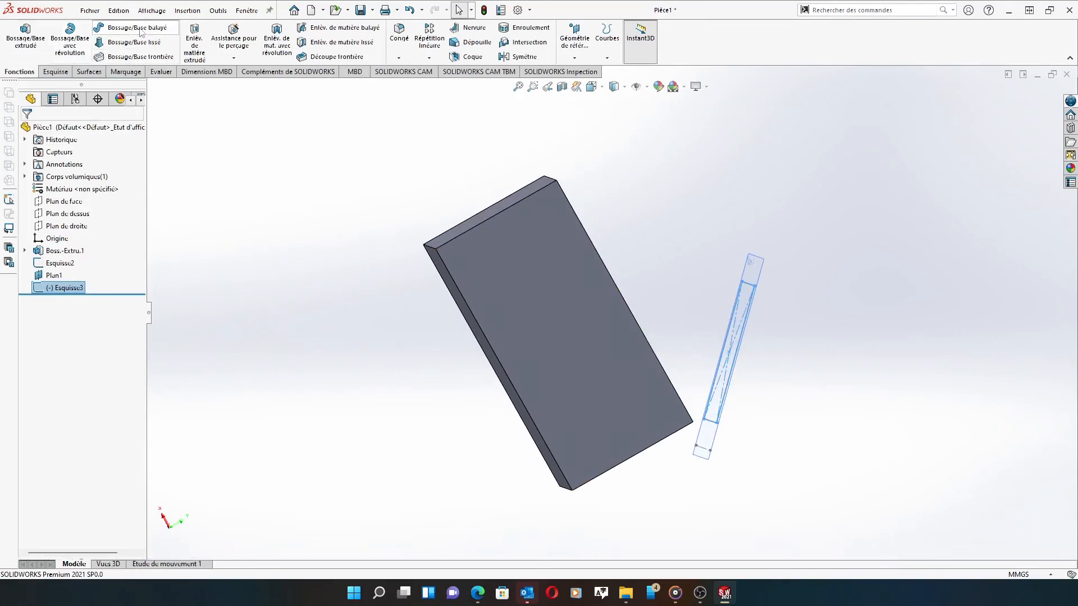
left_click(199, 42)
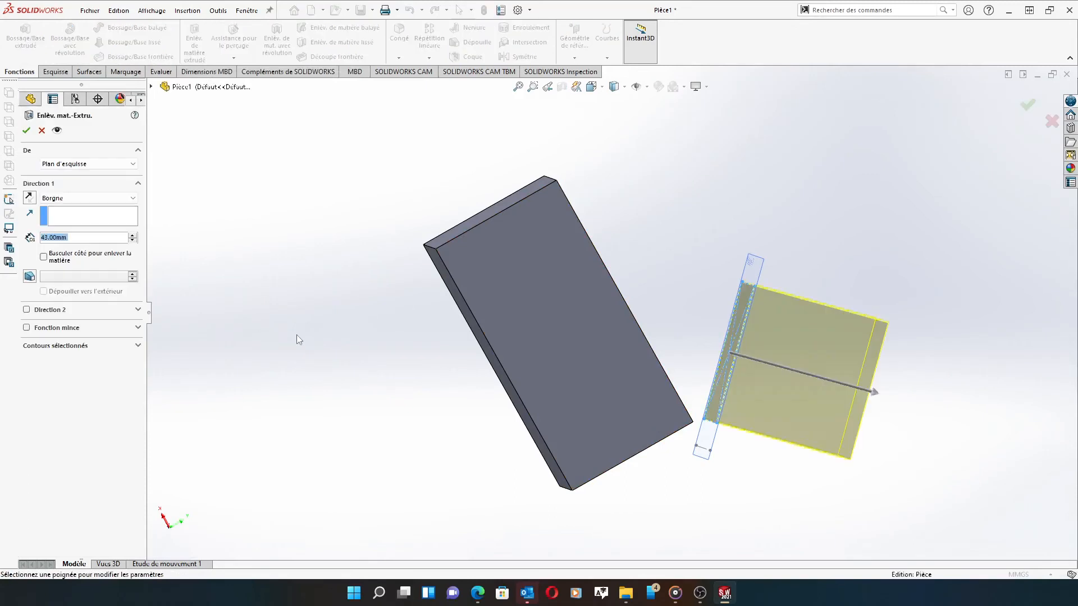
left_click(30, 197)
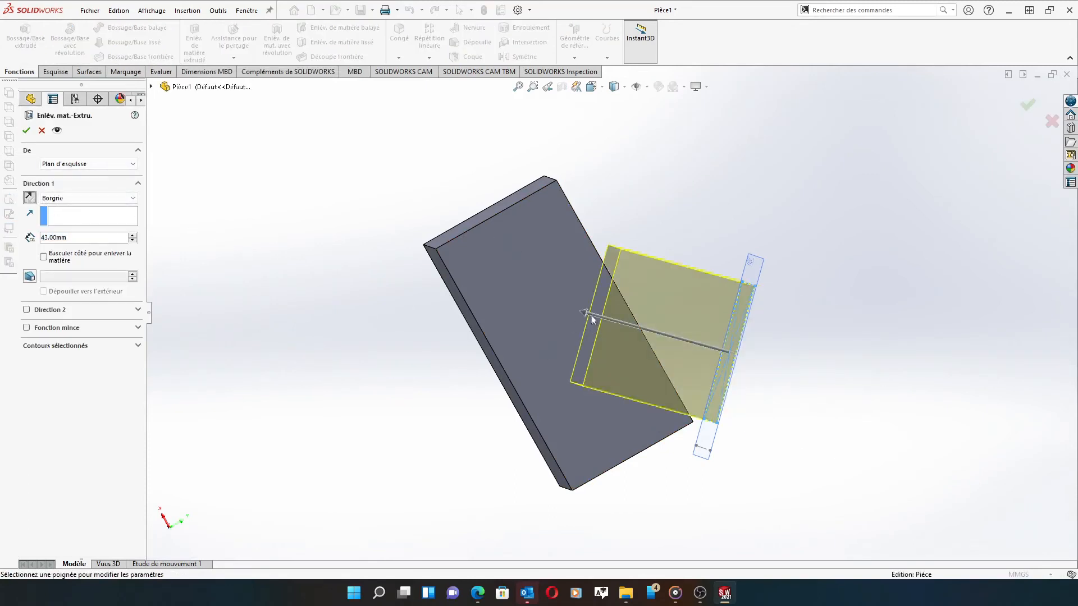
left_click_drag(587, 314, 555, 308)
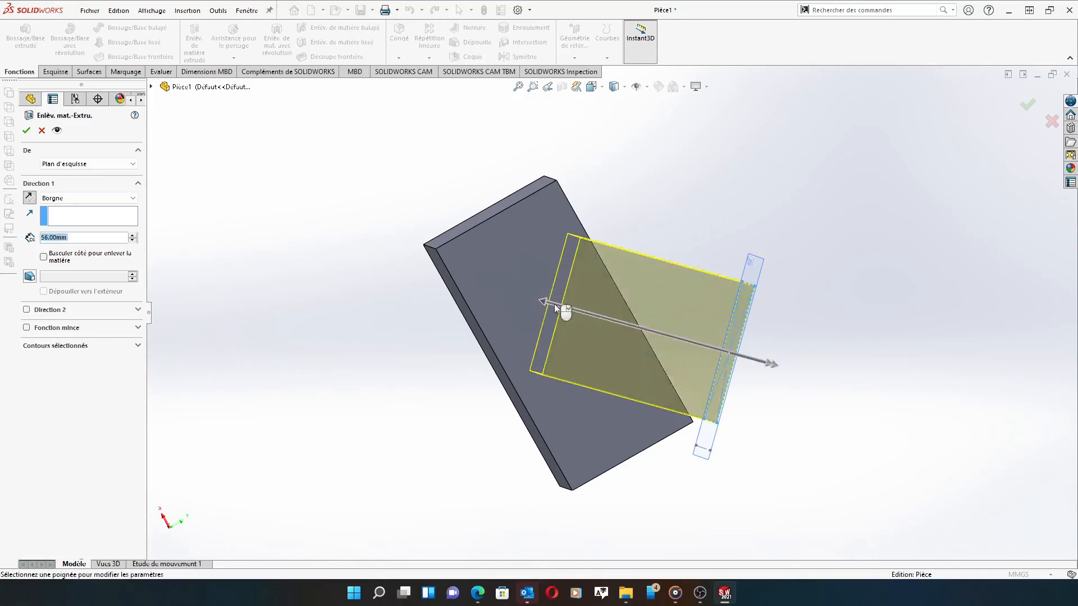
left_click(26, 130)
- Open the definition of the angled plane Plan1 for editing
middle_click_drag(410, 373, 587, 512)
middle_click_drag(479, 470, 426, 447)
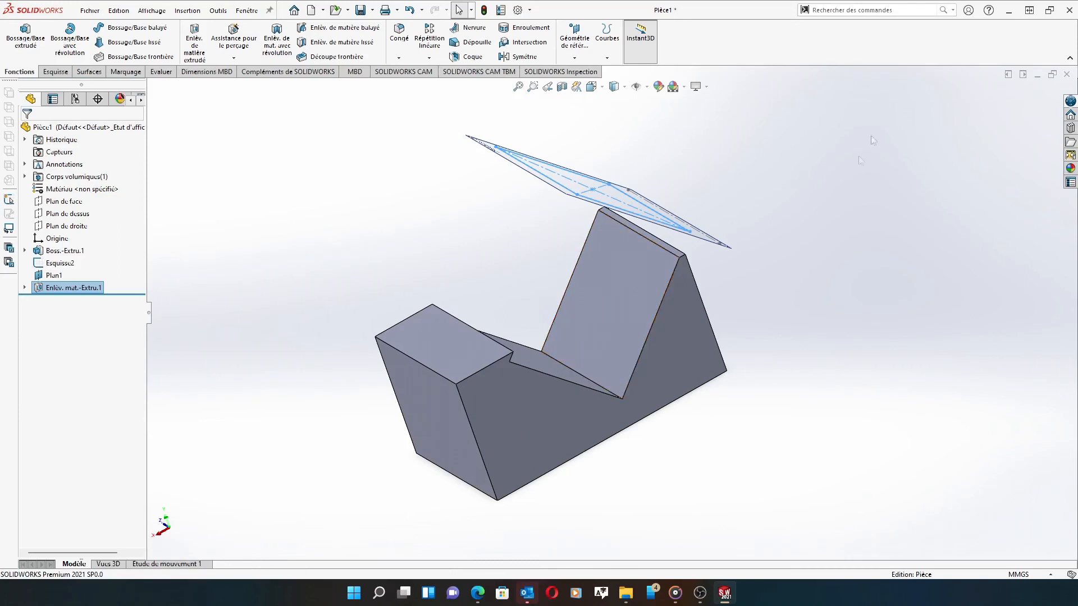
left_click(50, 276)
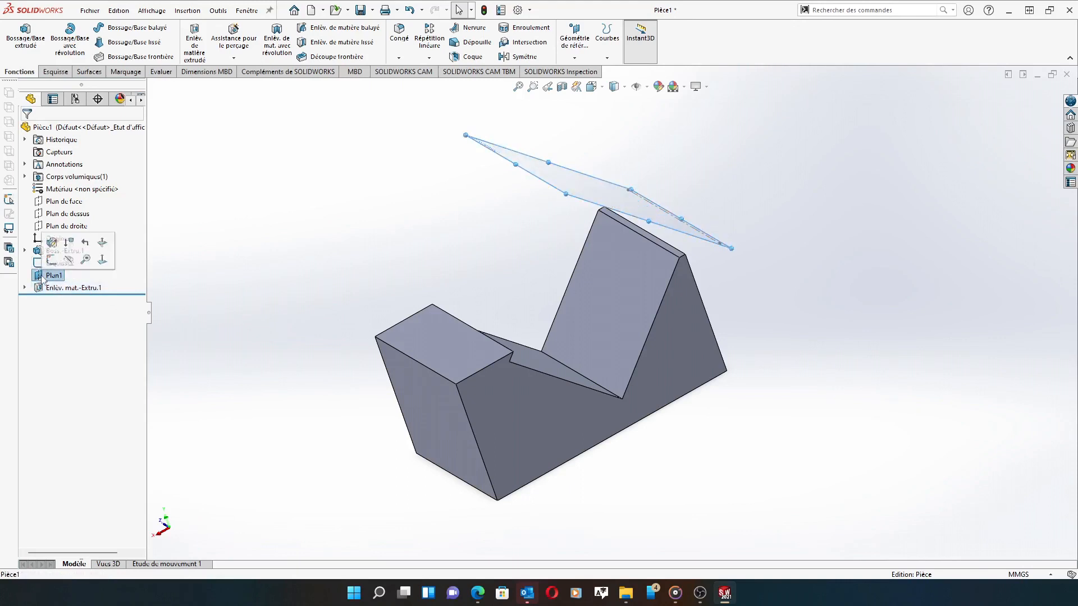
left_click(51, 242)
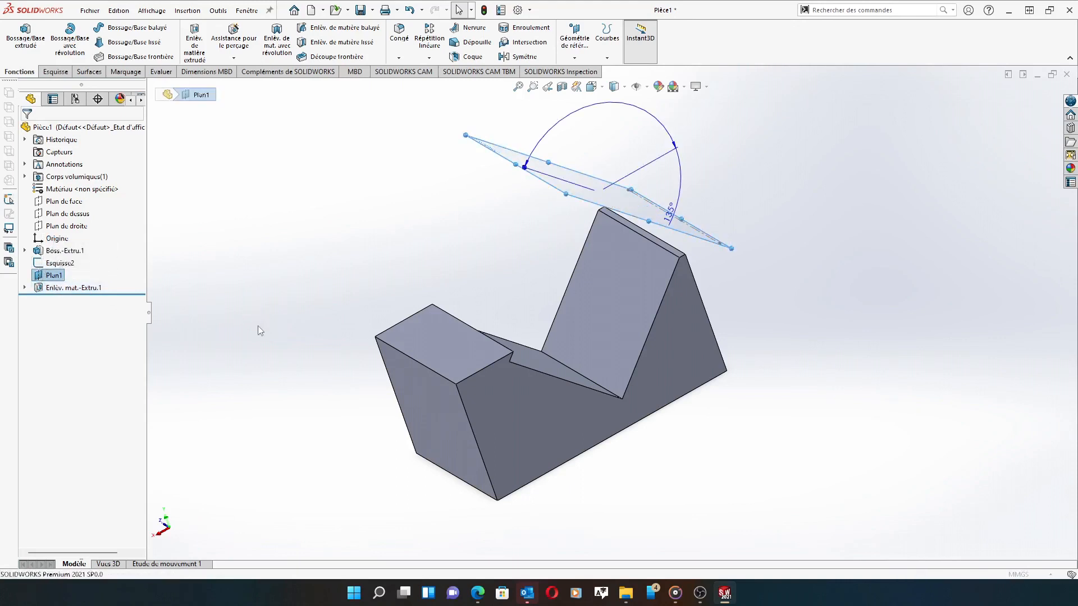